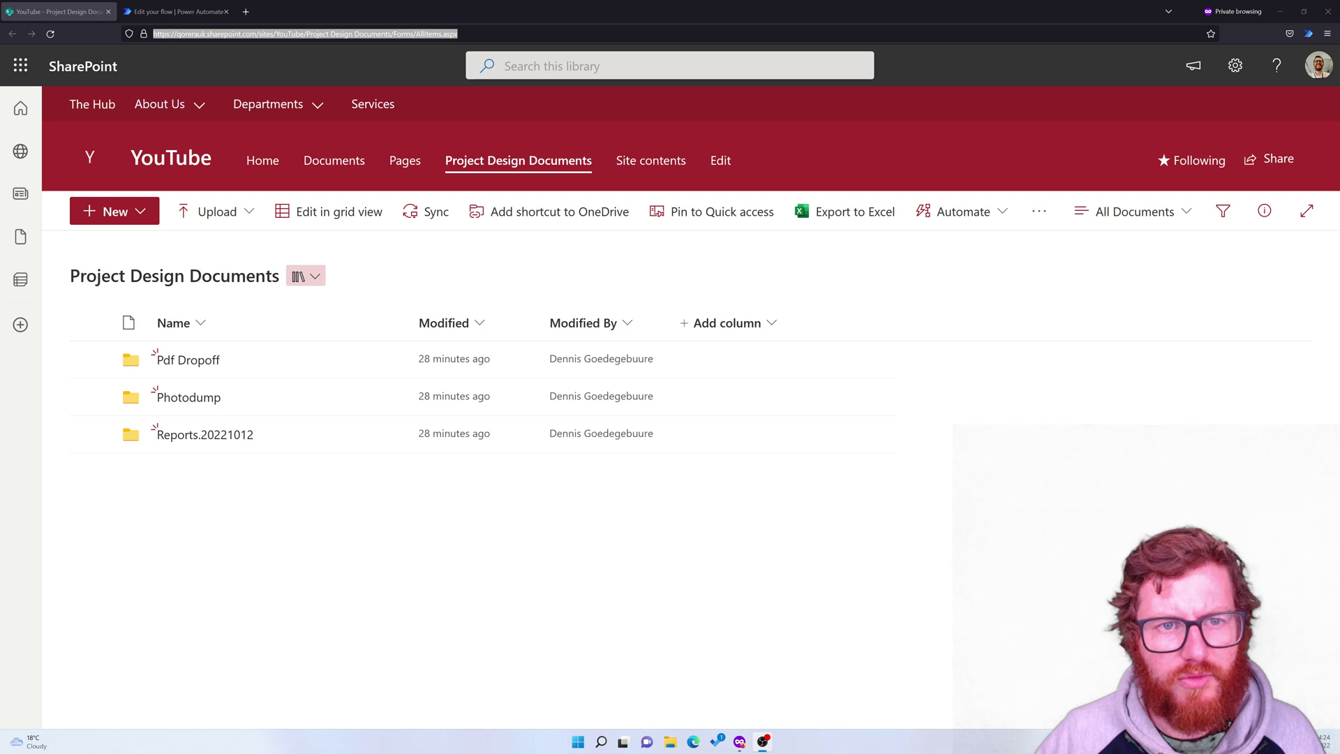
Step: Select the library name in the SharePoint URL, then start a manual test of the flow
left_click(305, 33)
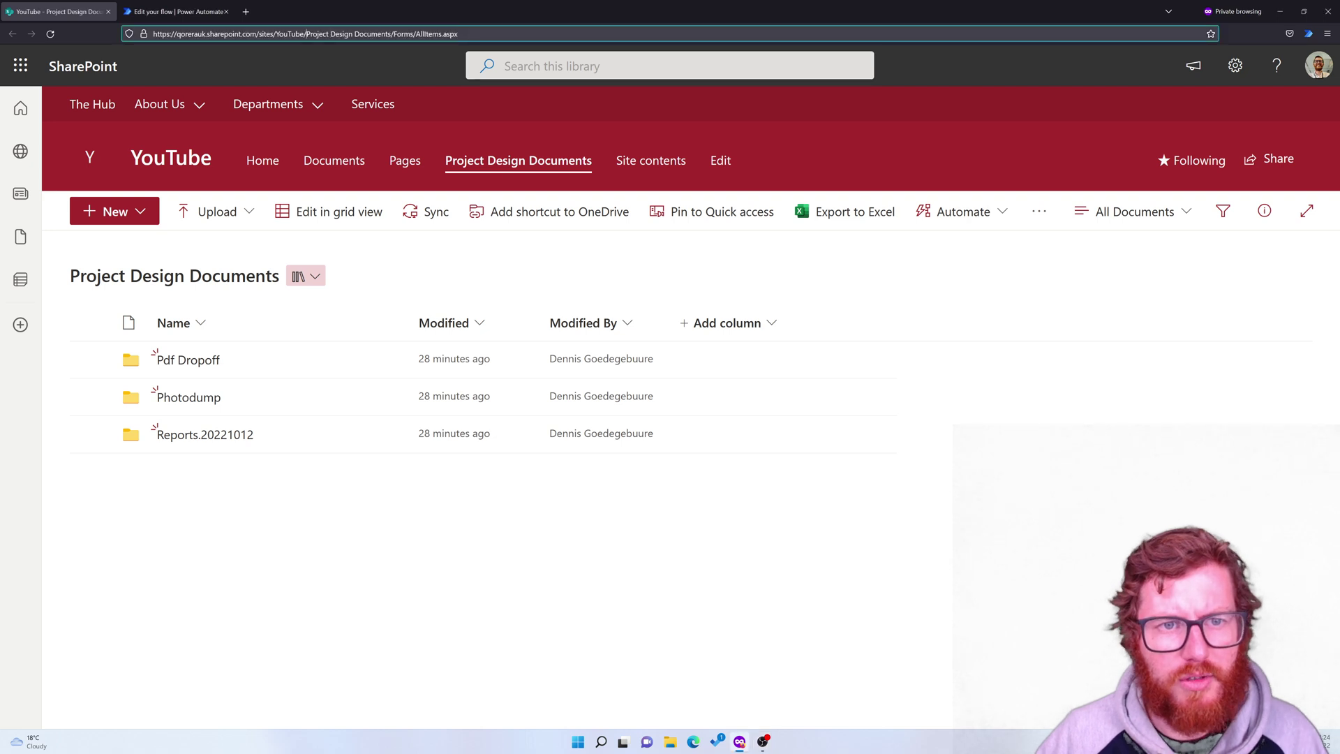
left_click_drag(305, 34, 391, 33)
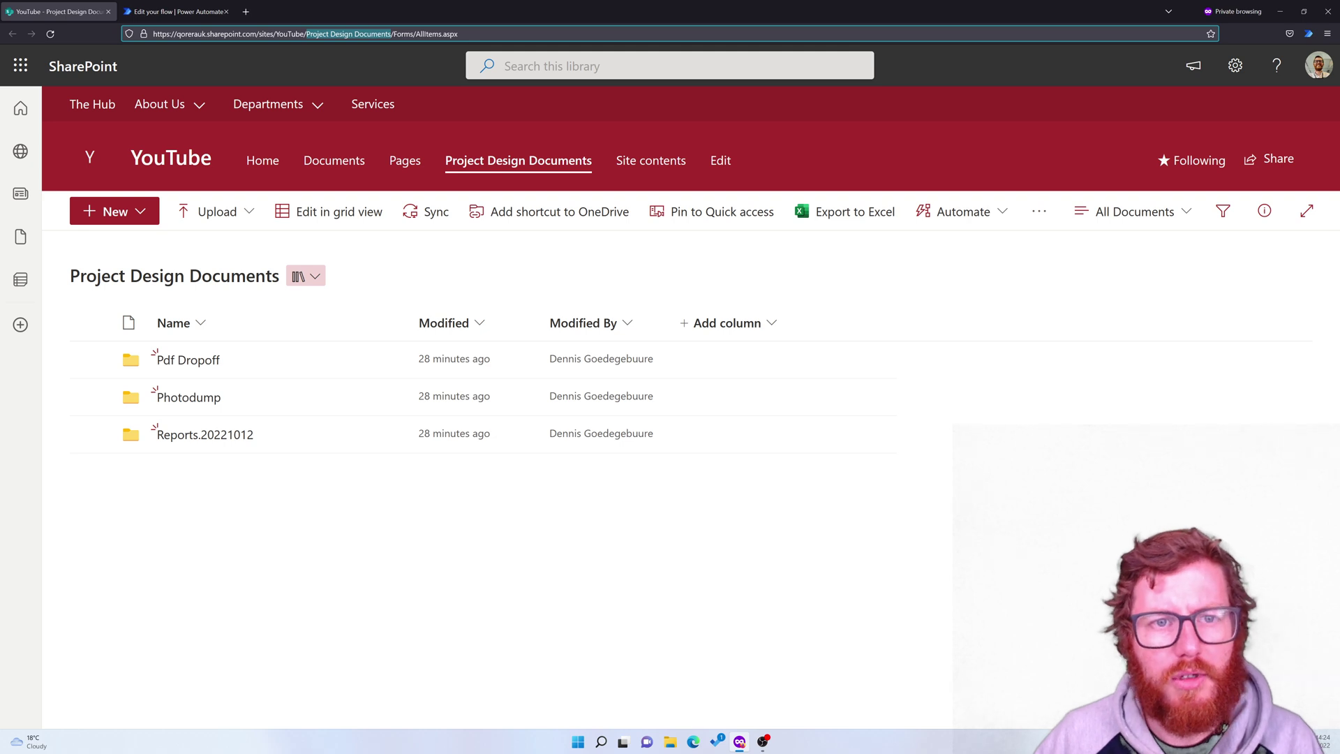
left_click(177, 14)
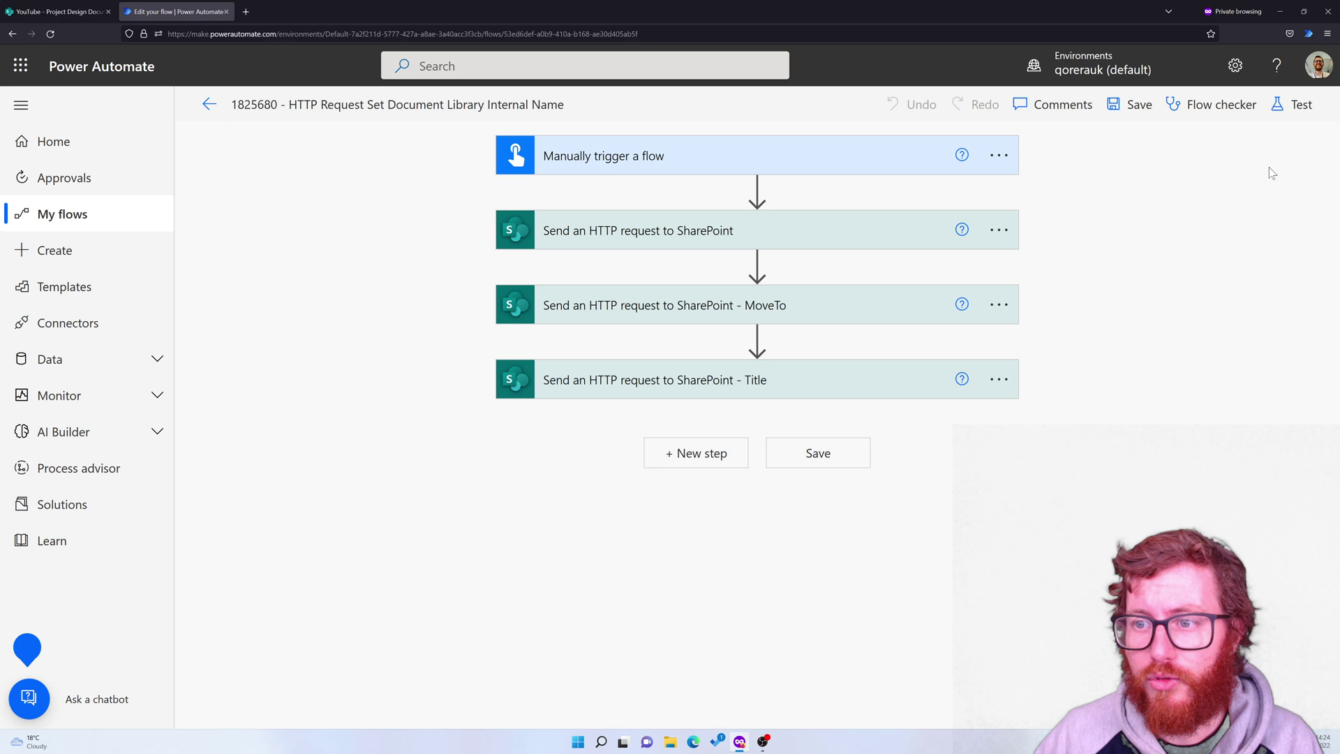
left_click(1302, 106)
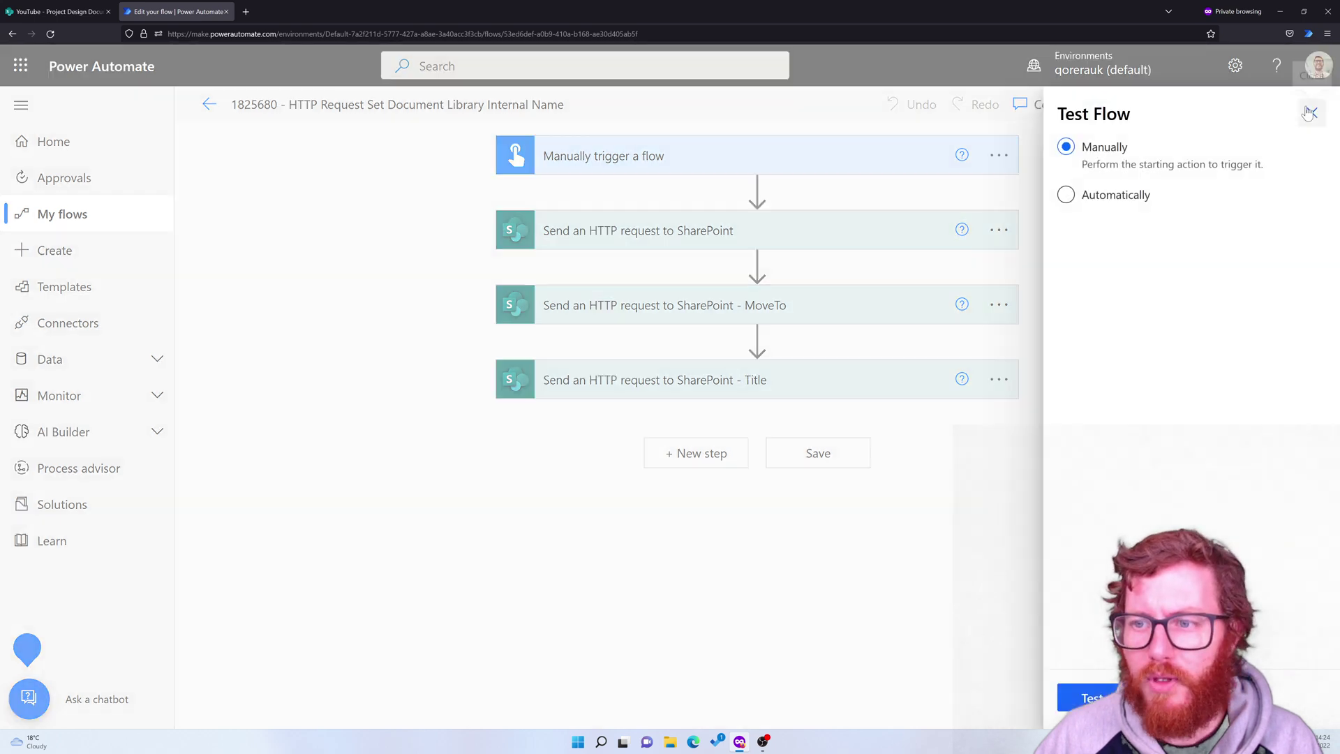
left_click(1087, 698)
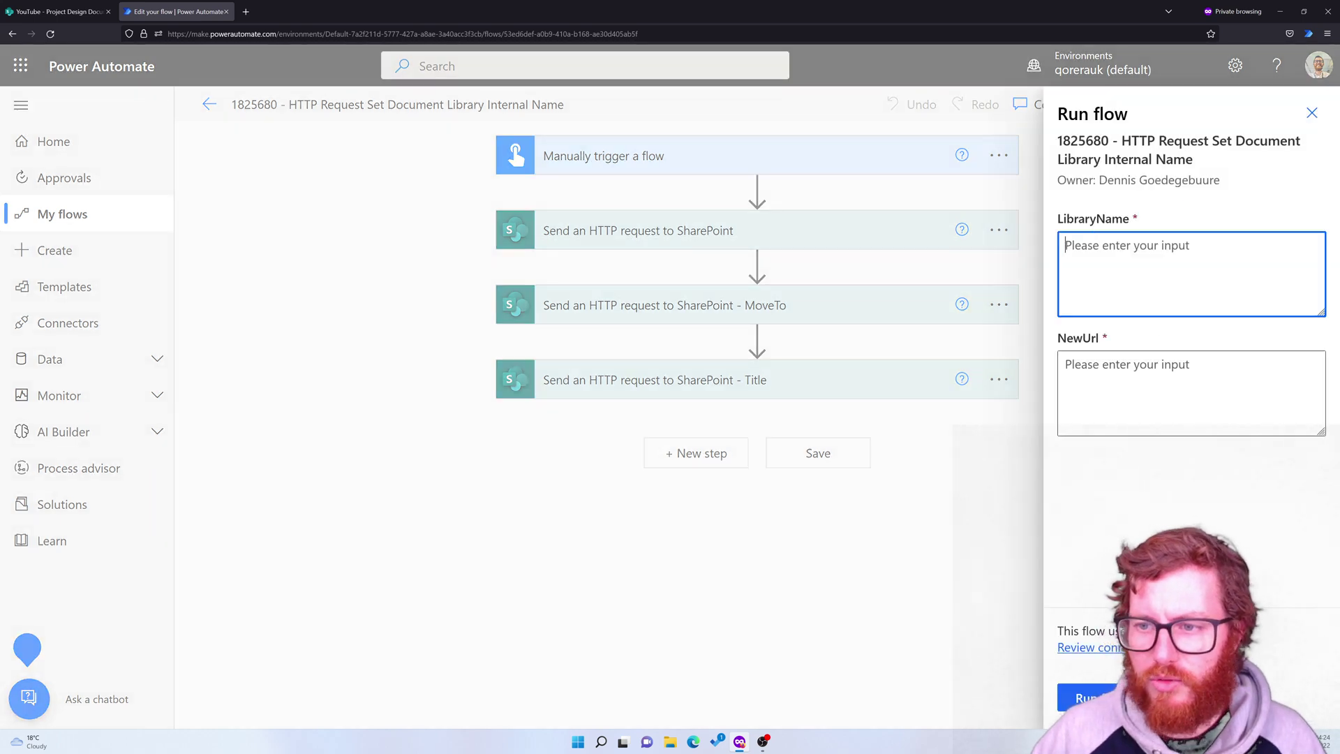
Step: Run the flow with LibraryName 'Project Design Documents' and NewUrl 'PDD'
type("Projec")
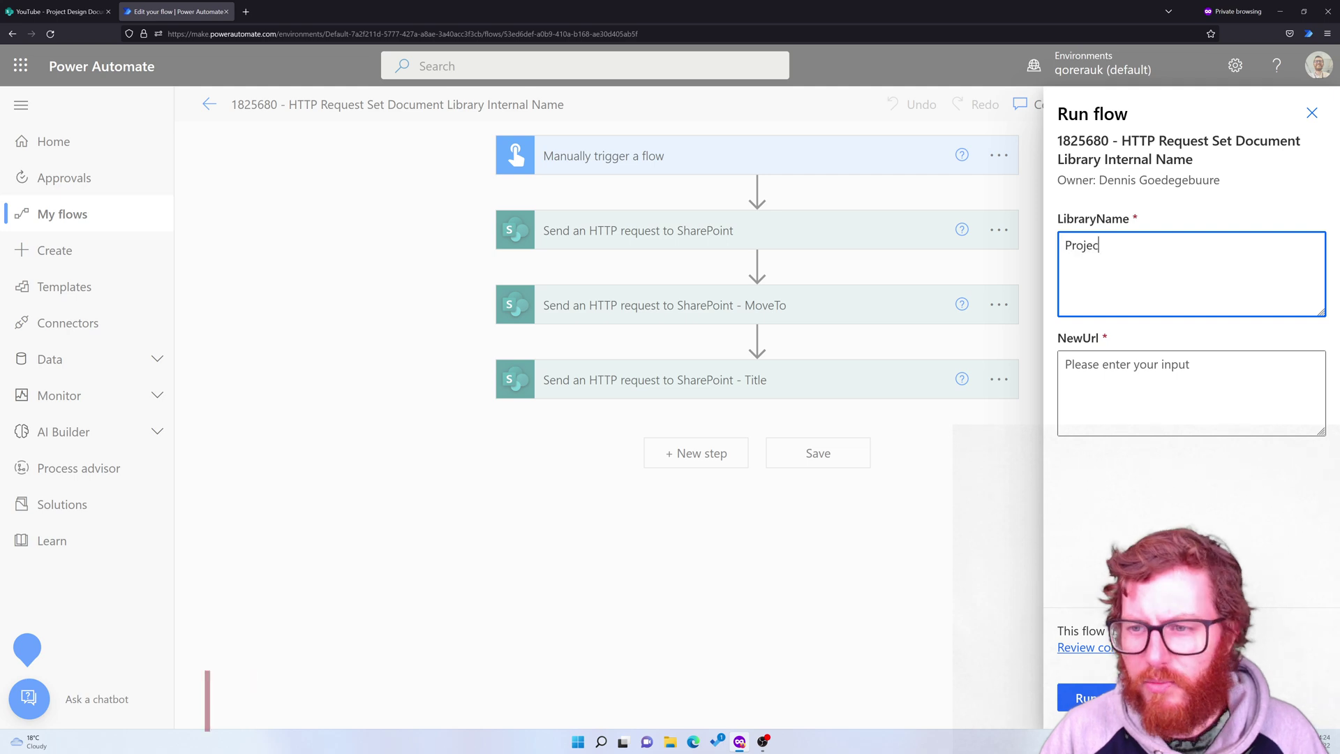
type("t Document")
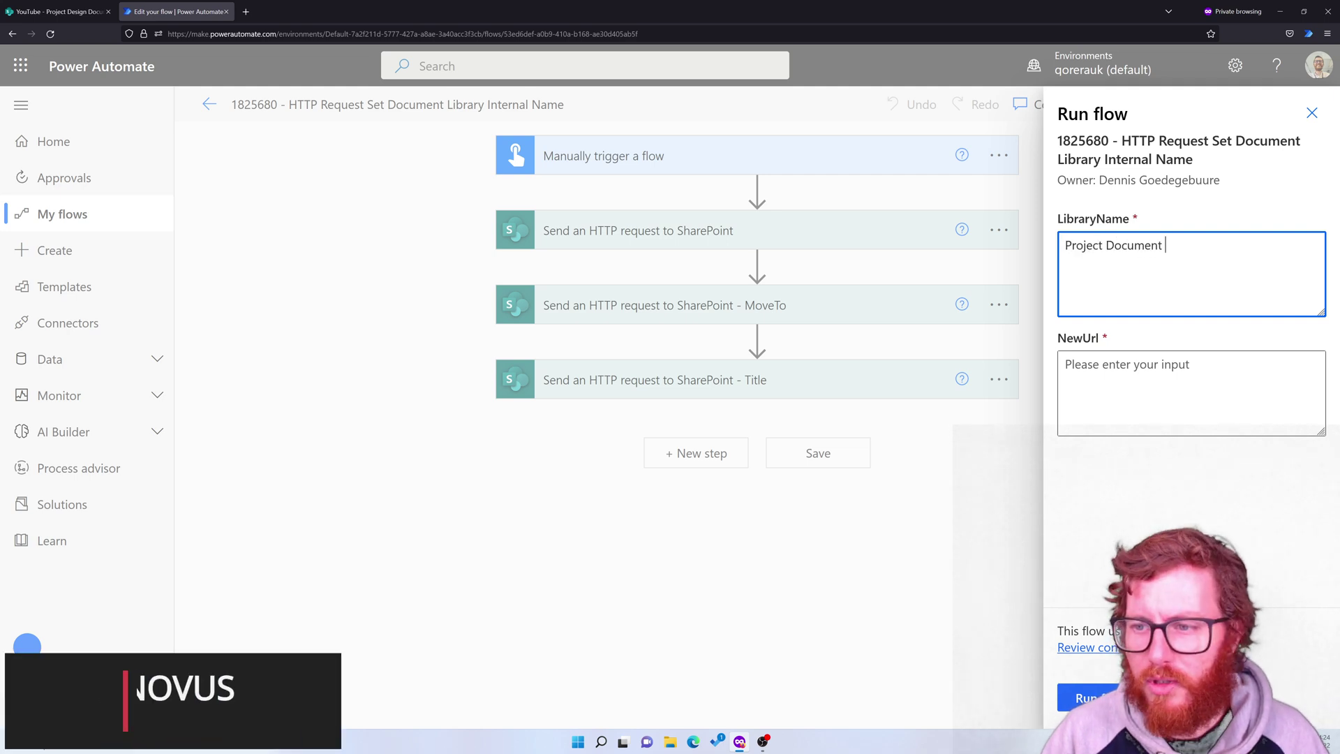
key("BackSpace")
key("BackSpace")
key("BackSpace")
key("BackSpace")
key("BackSpace")
key("BackSpace")
key("BackSpace")
type("e")
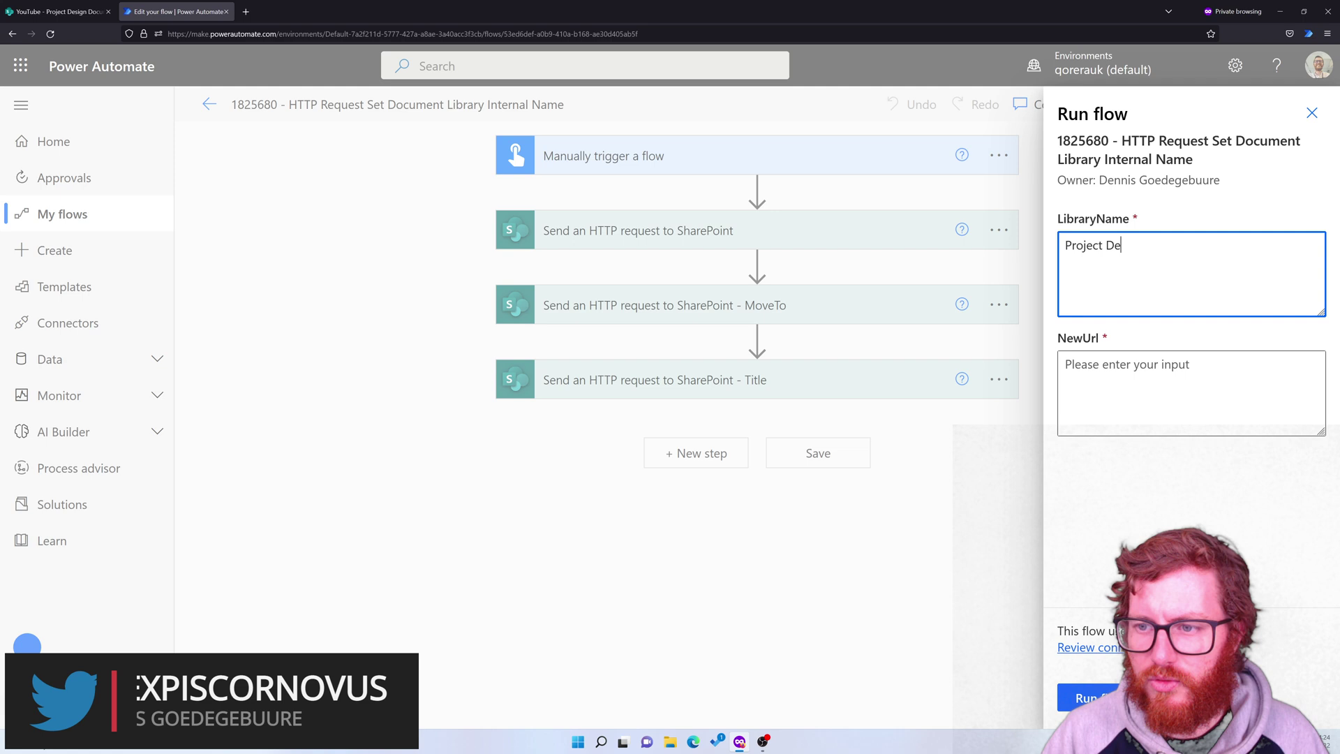
type("sign Docum")
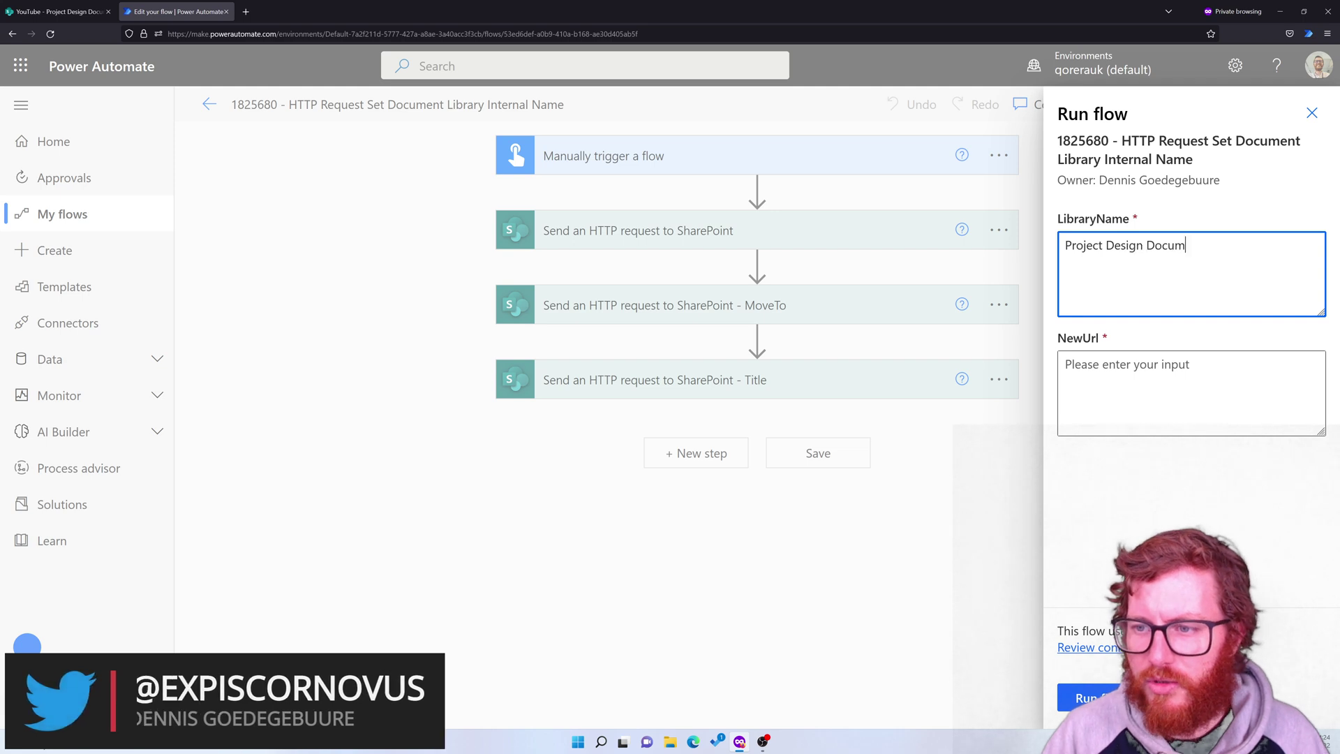
type("ents")
key("Tab")
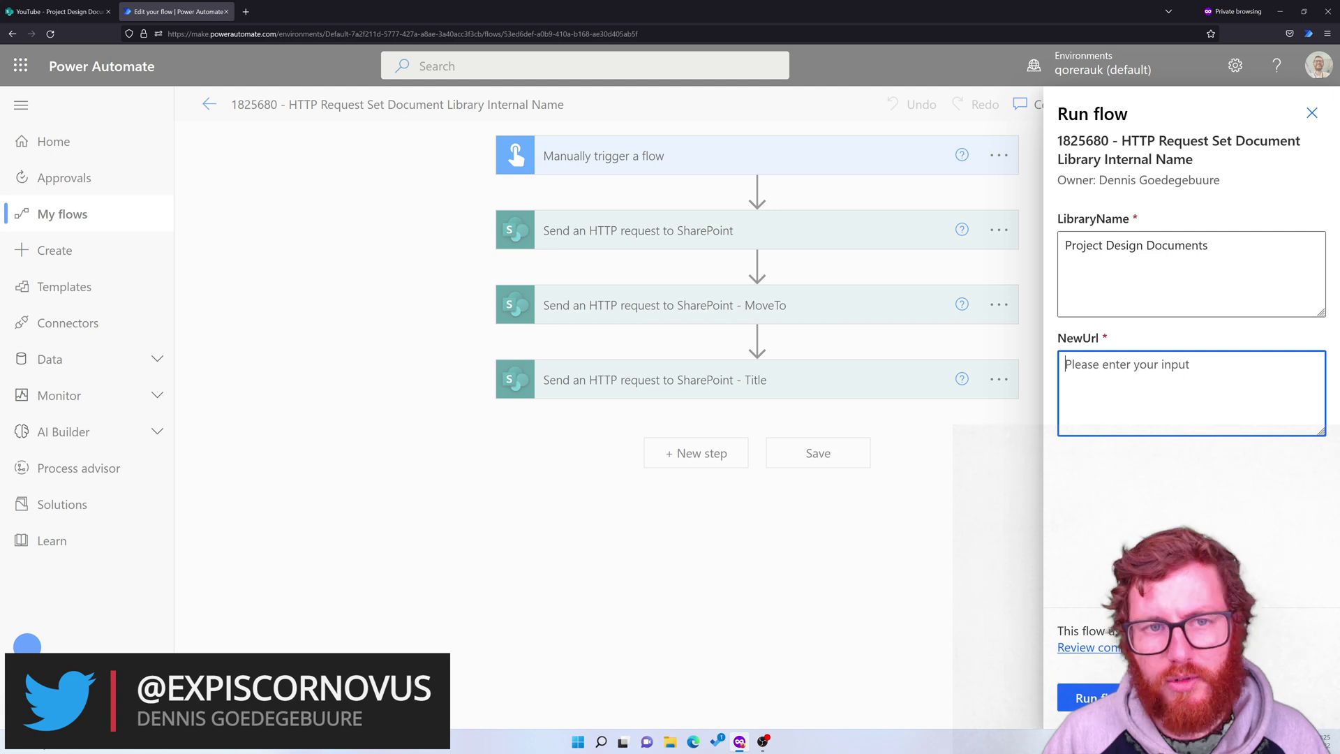
type("PDD")
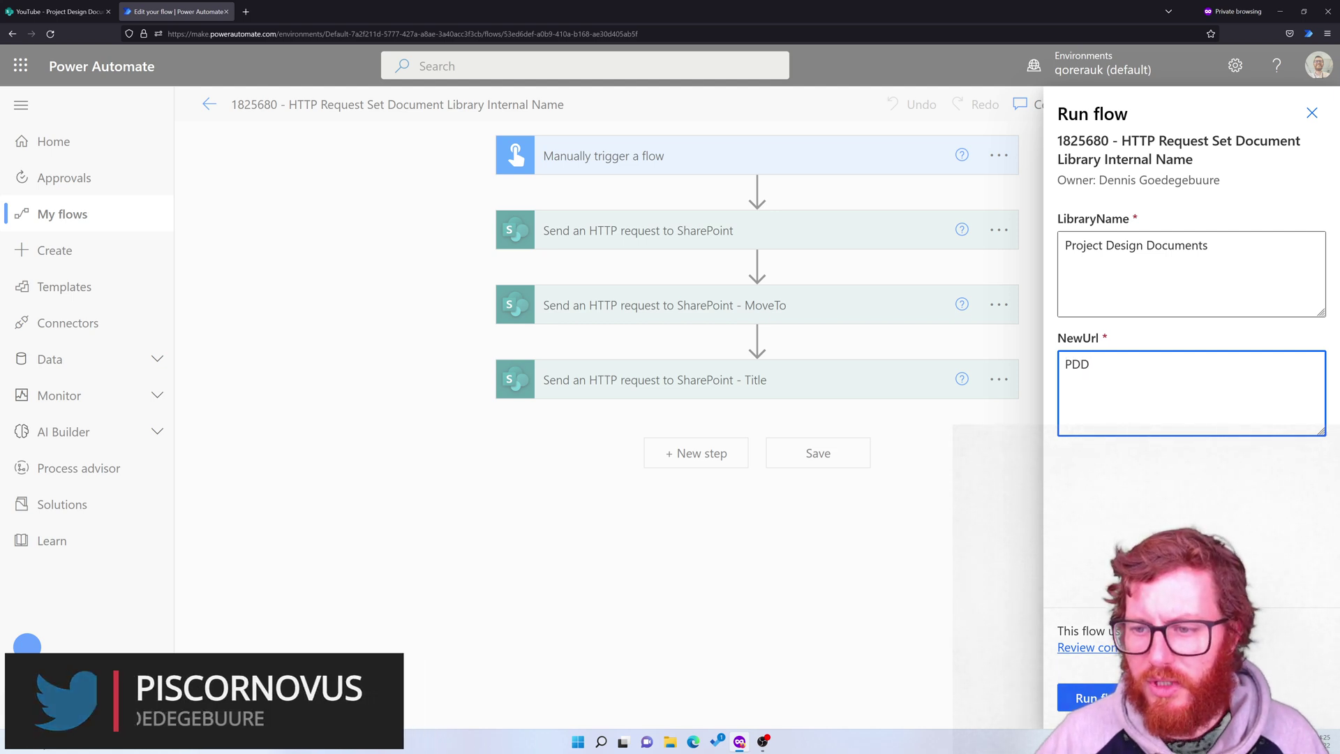
left_click(1086, 698)
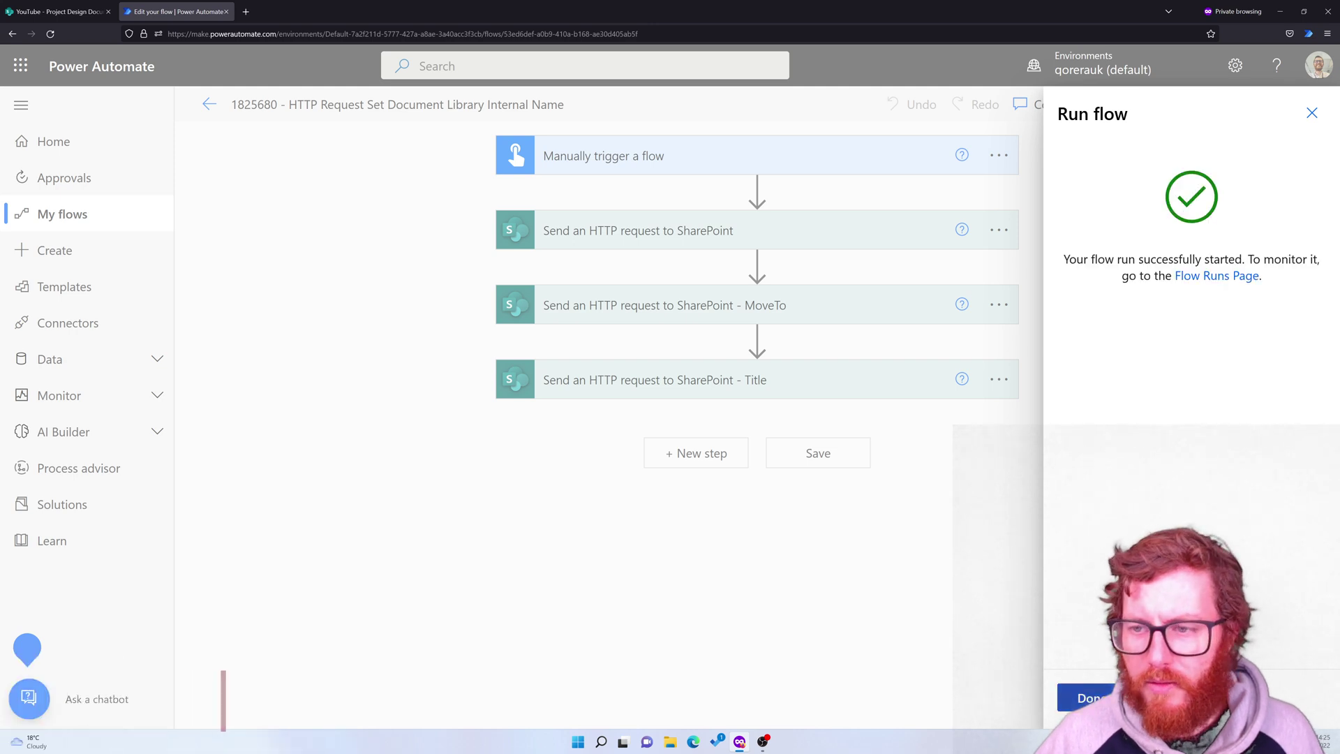
Step: Reopen the Project Design Documents library from the YouTube site and highlight PDD in its new URL
left_click(1086, 698)
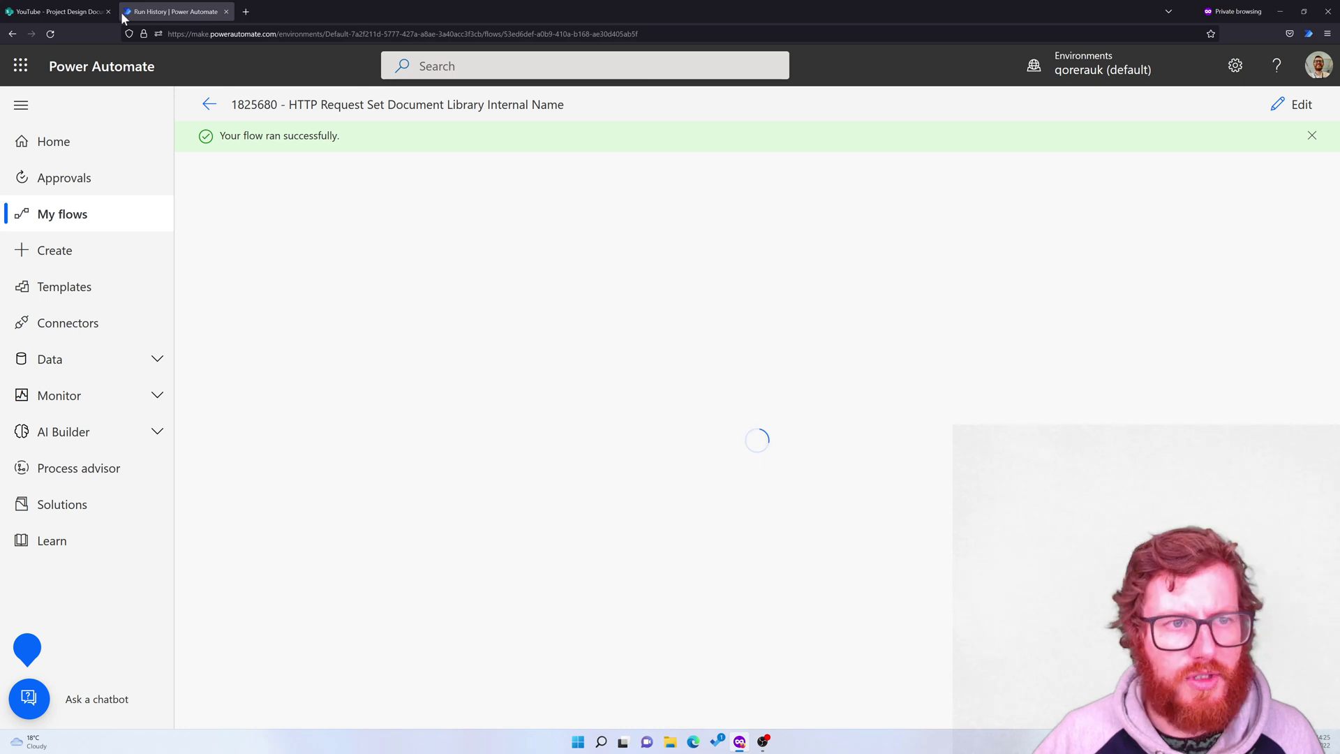
left_click(63, 10)
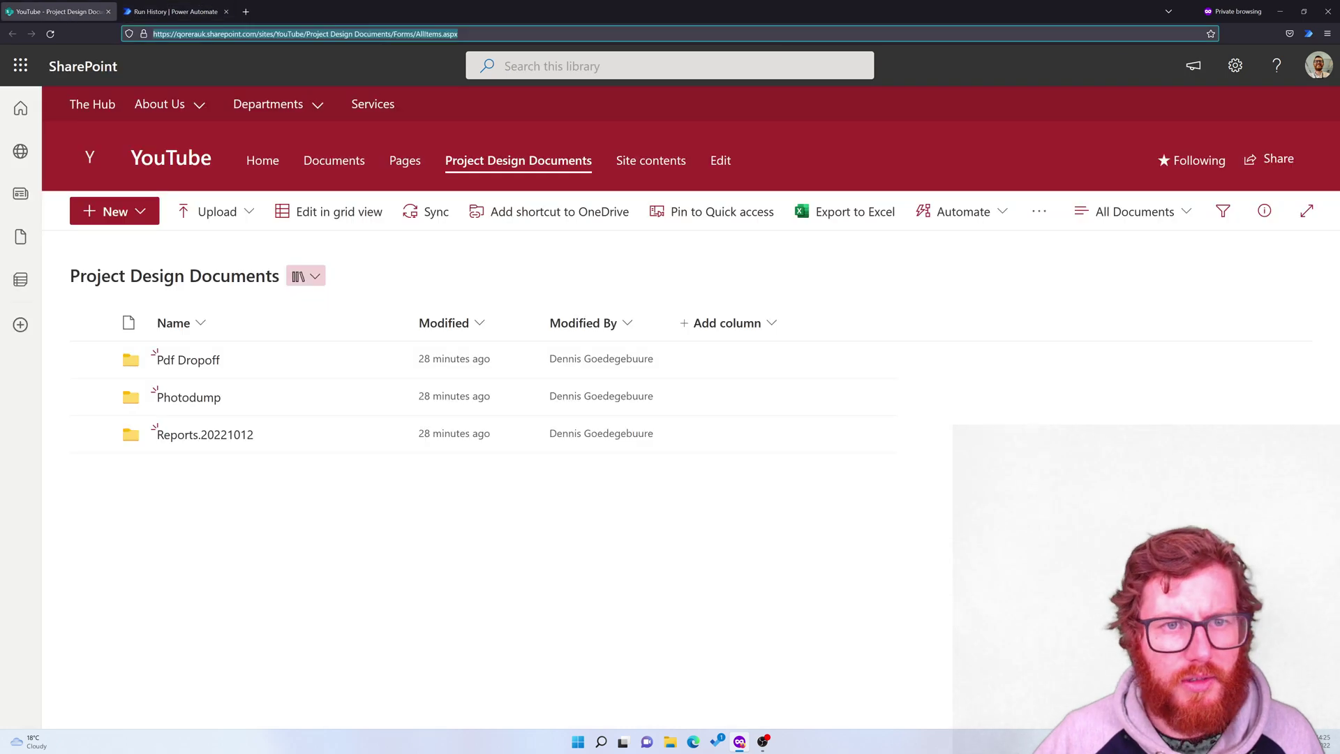
left_click(180, 162)
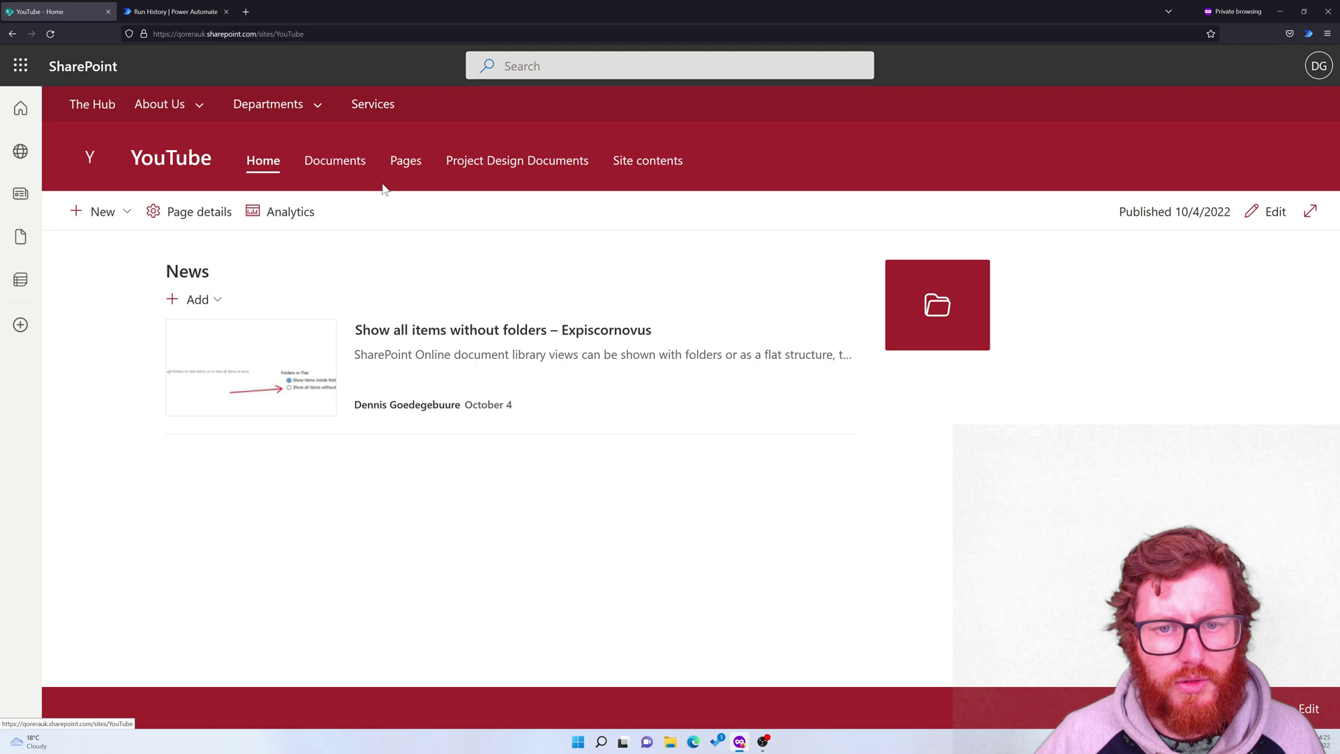
left_click(520, 167)
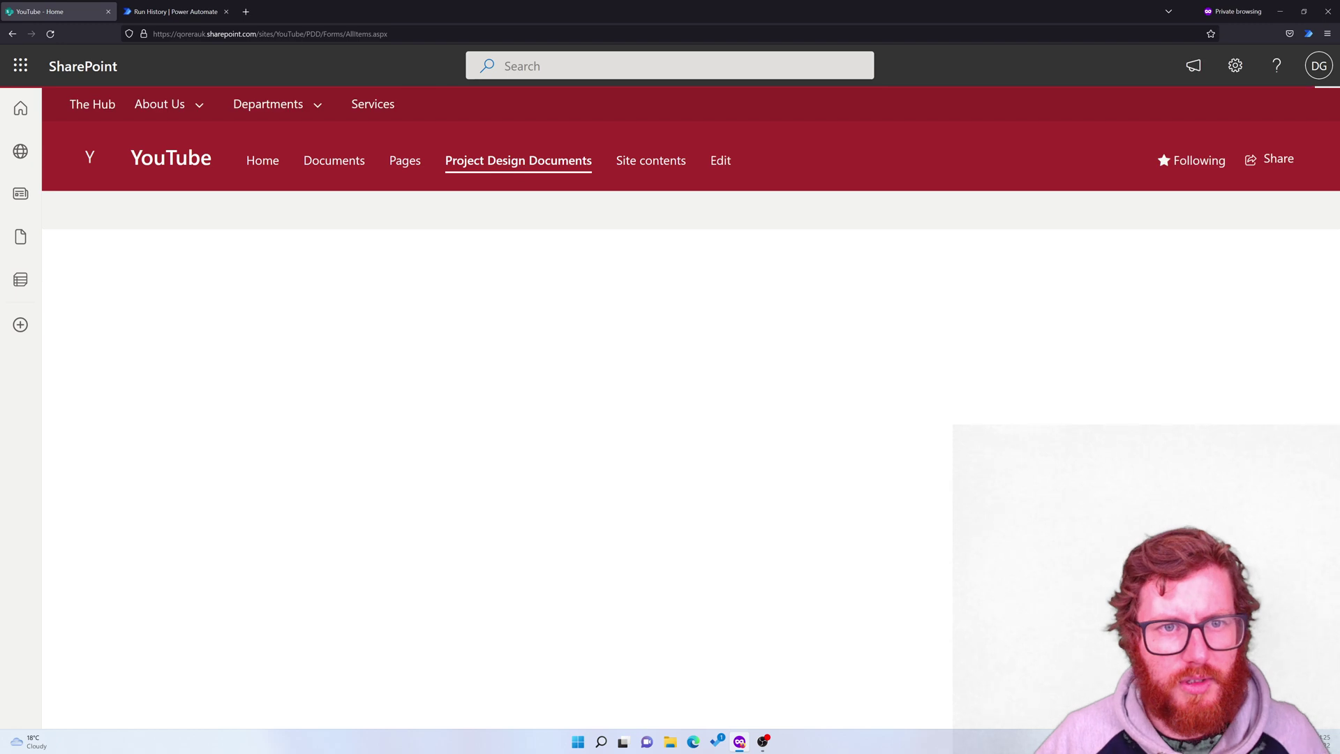
double_click(313, 33)
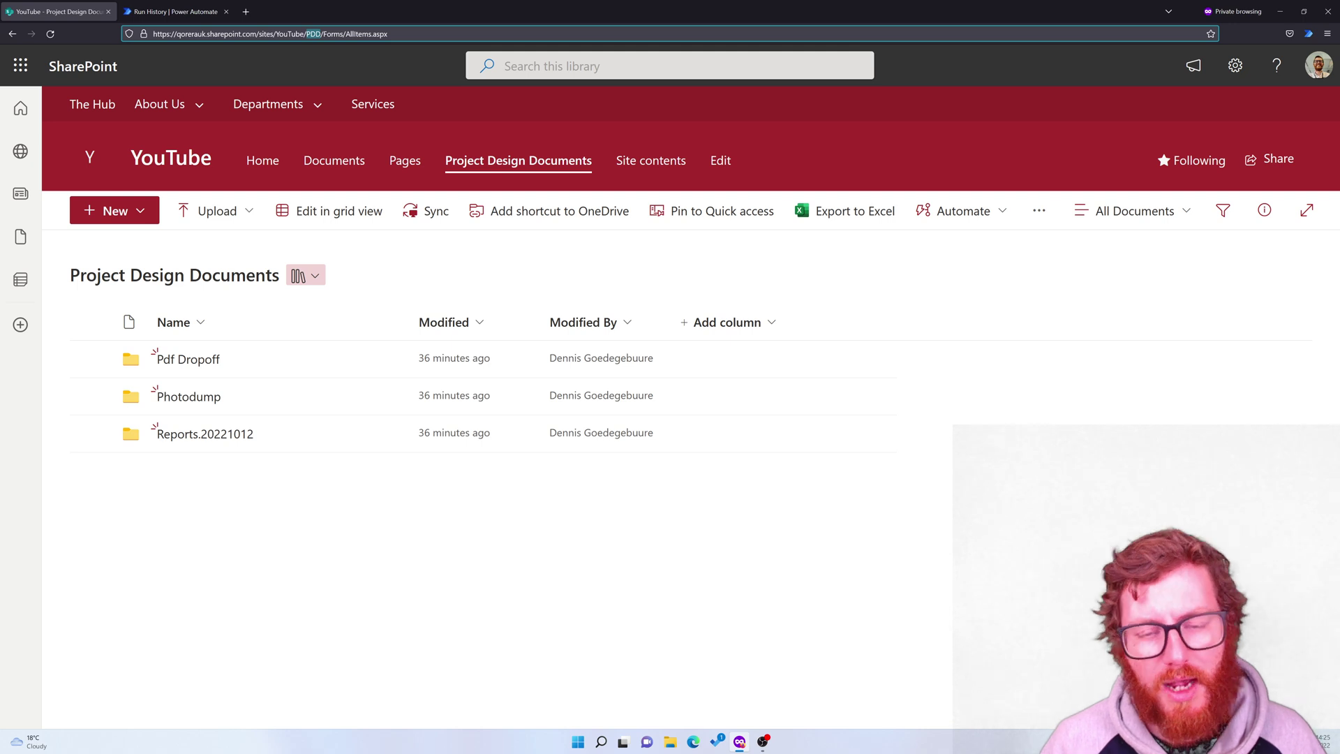
Step: Show the flow's run history with the trigger and all three HTTP requests succeeded
left_click(176, 14)
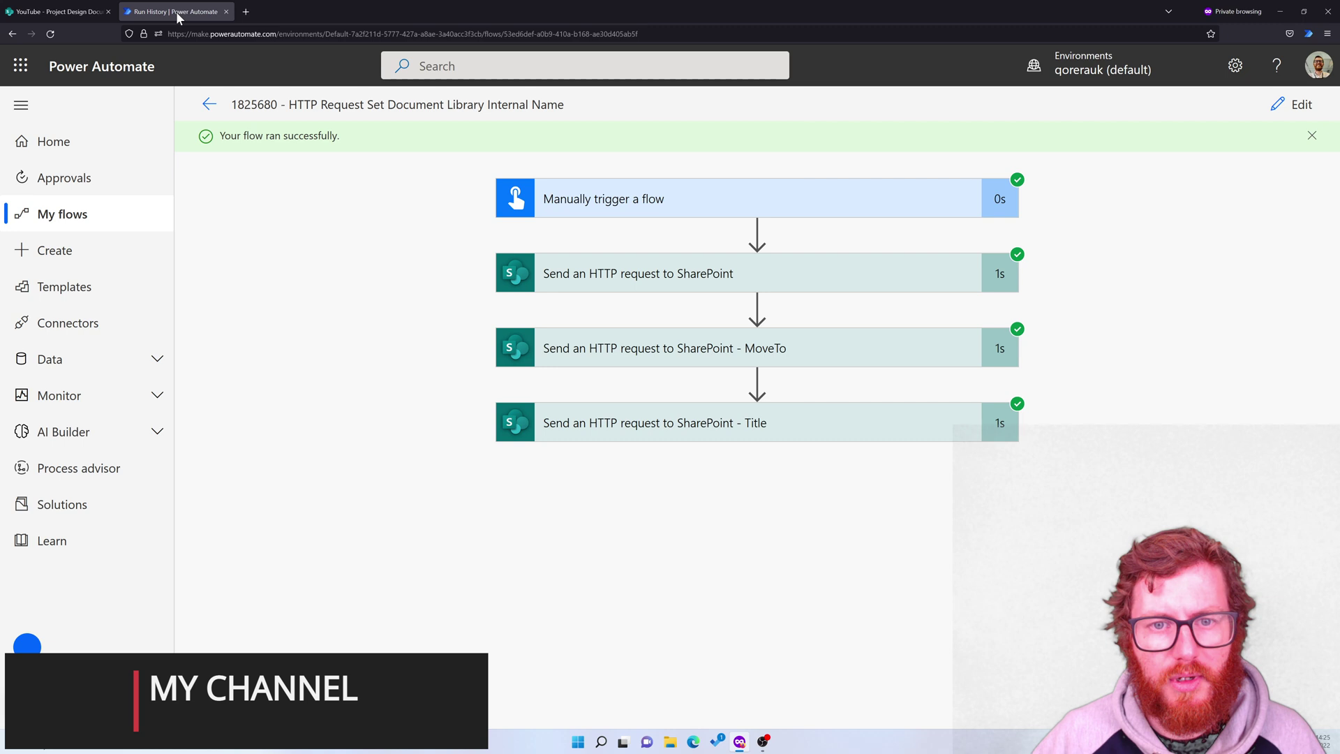
Step: Edit the flow and expand the manual trigger to show its LibraryName and NewUrl text inputs
left_click(1296, 108)
left_click(649, 158)
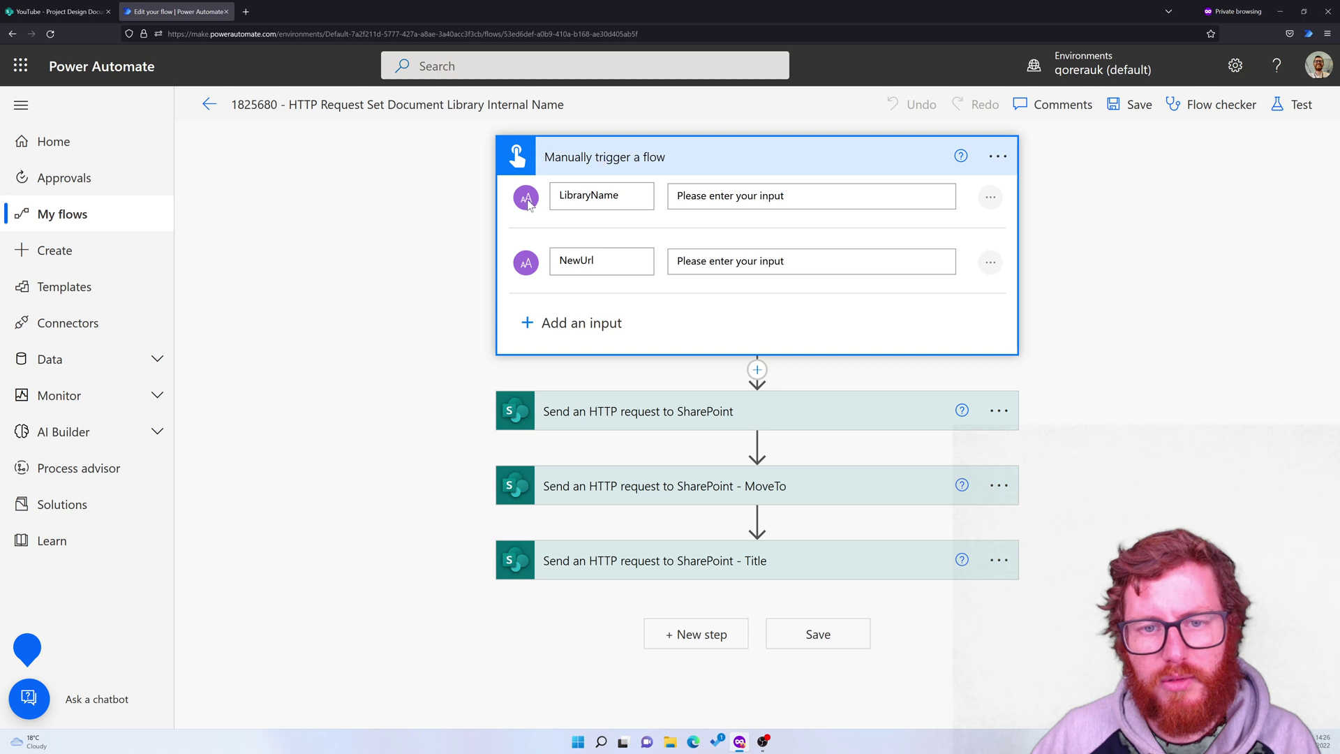
left_click(562, 324)
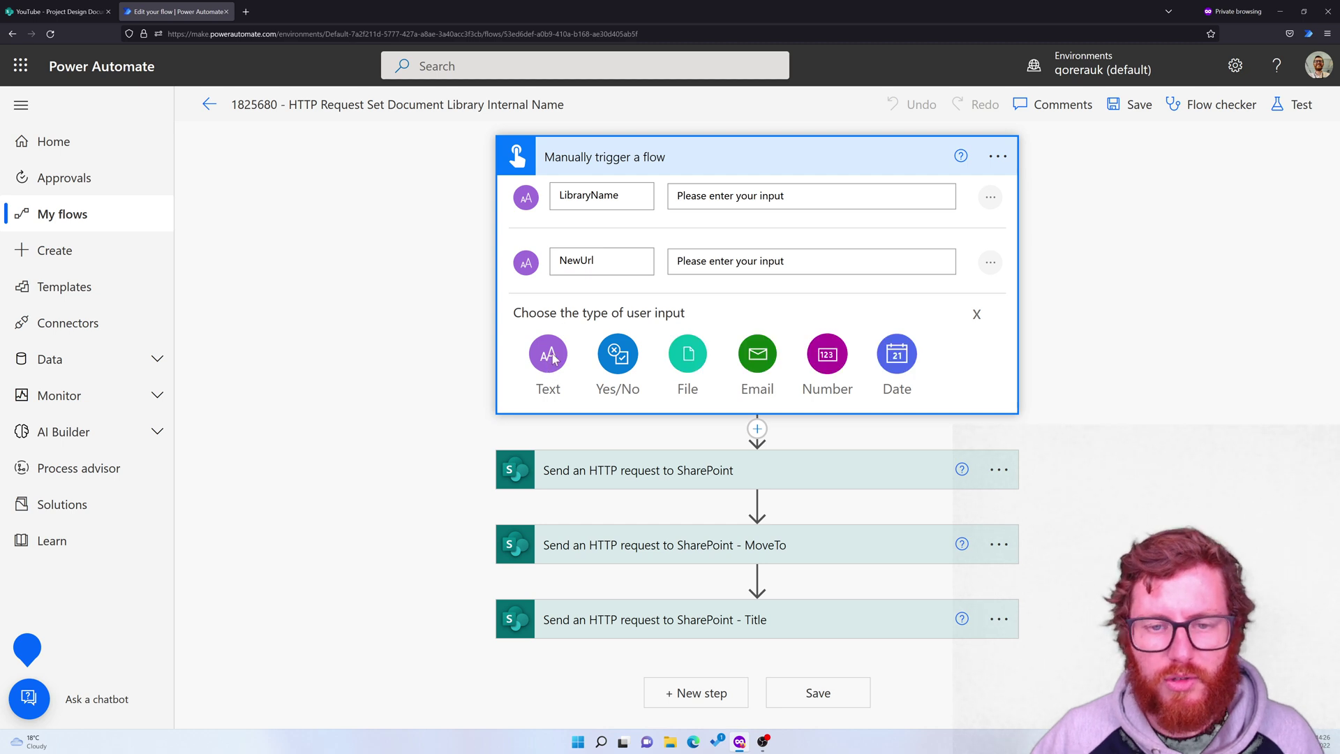
left_click(977, 315)
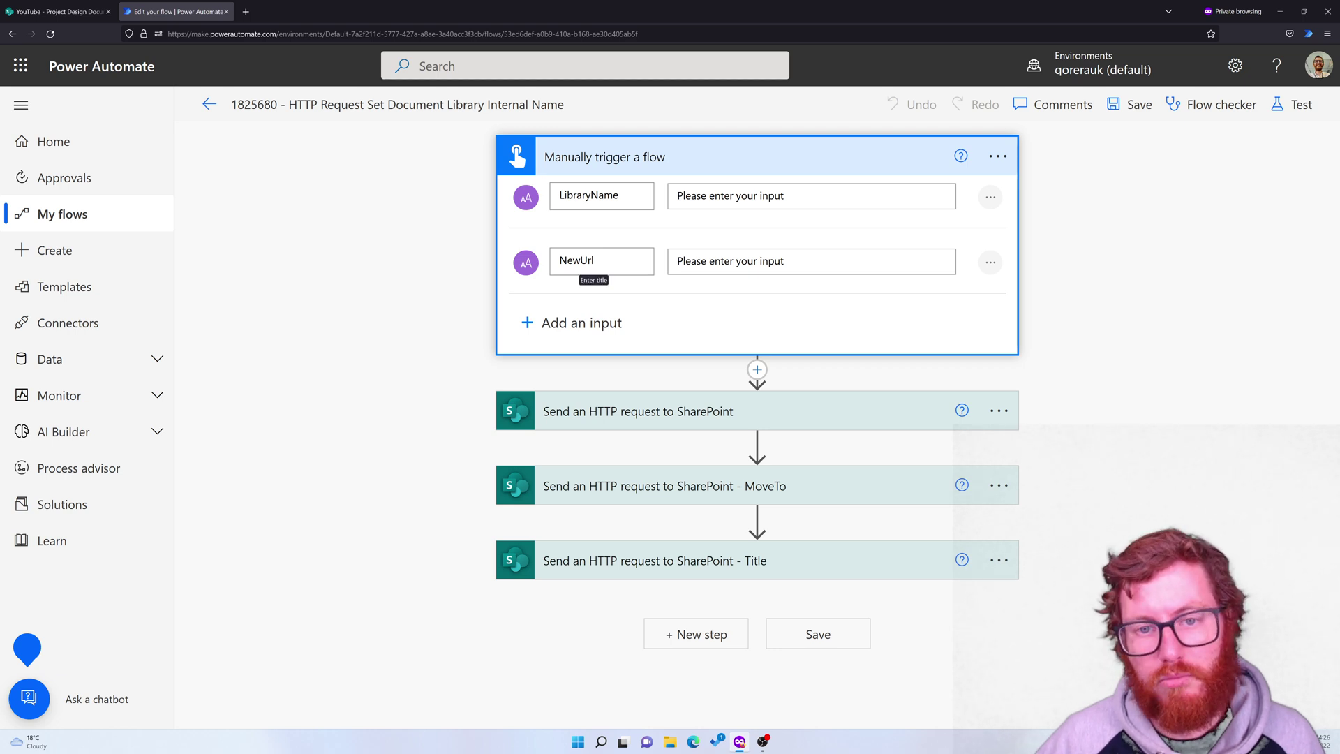
Step: Expand the first SharePoint request: a GET to getbytitle by LibraryName selecting Id and Title
left_click(613, 161)
left_click(620, 234)
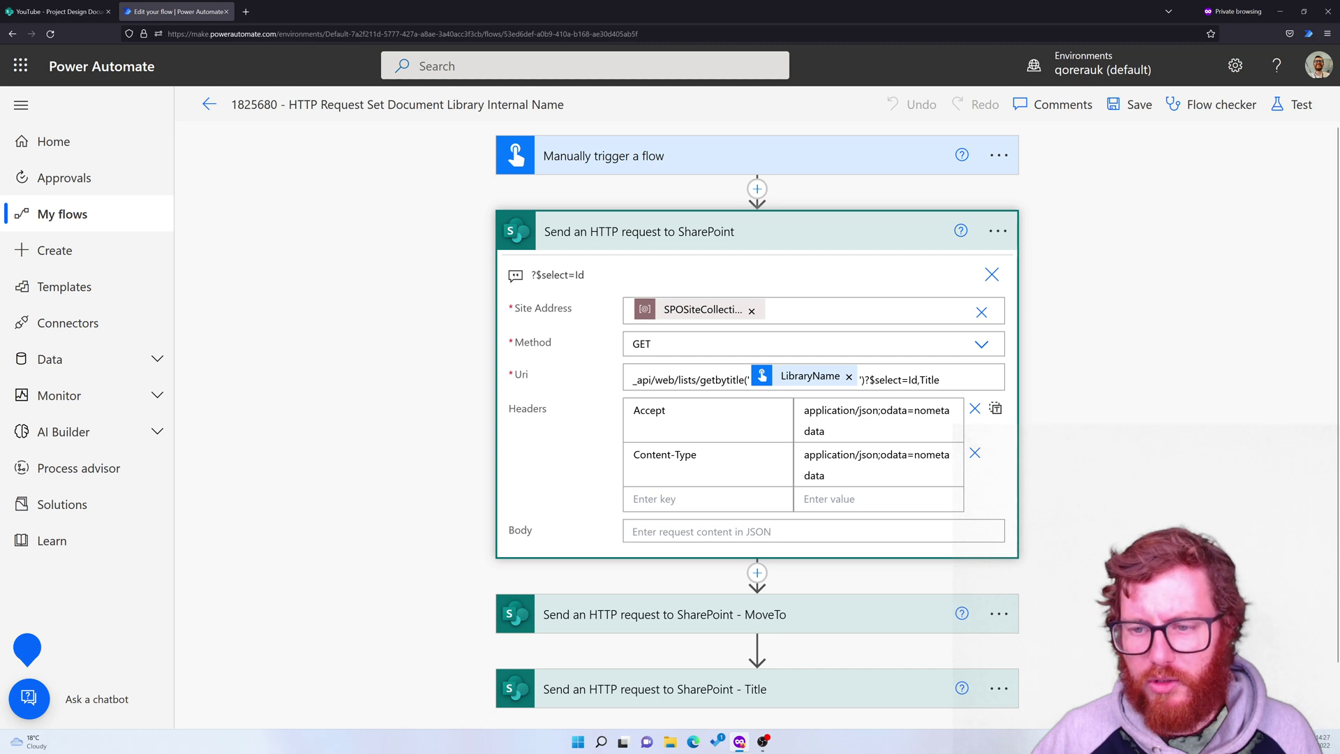
left_click(829, 498)
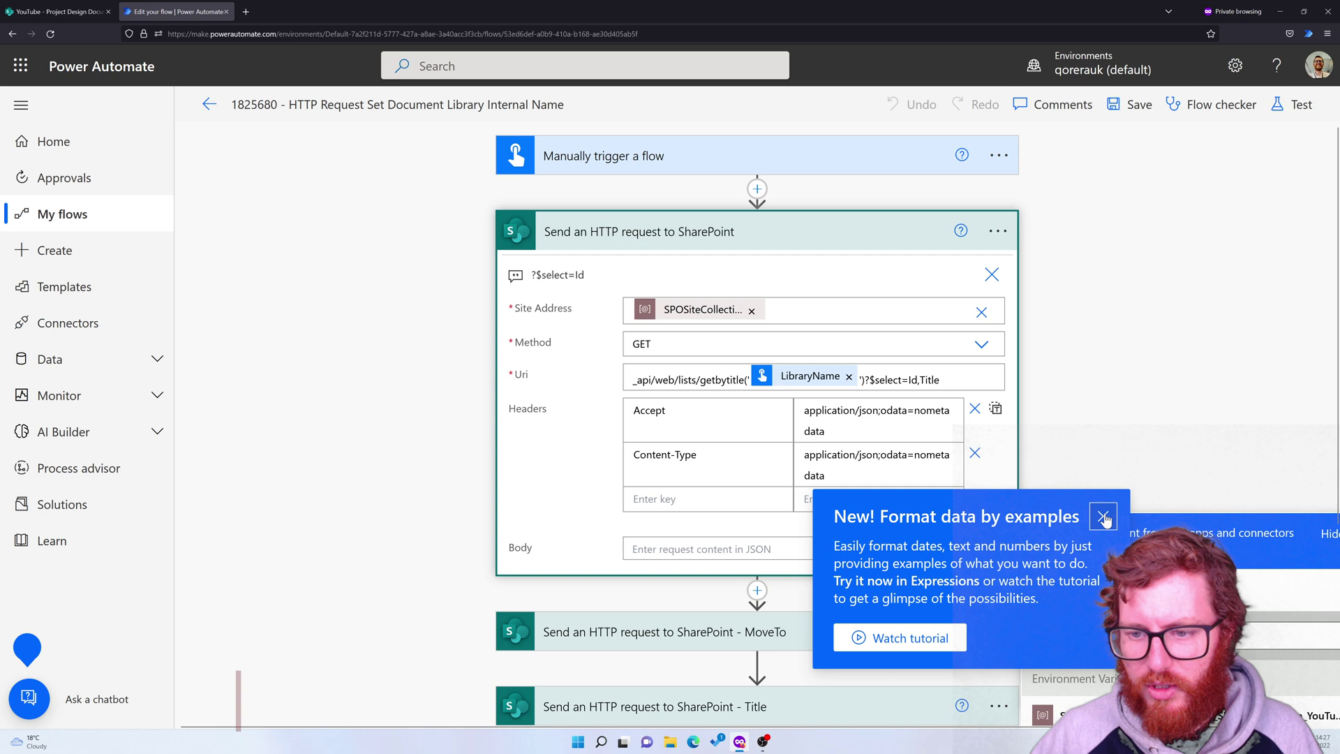
left_click(1101, 517)
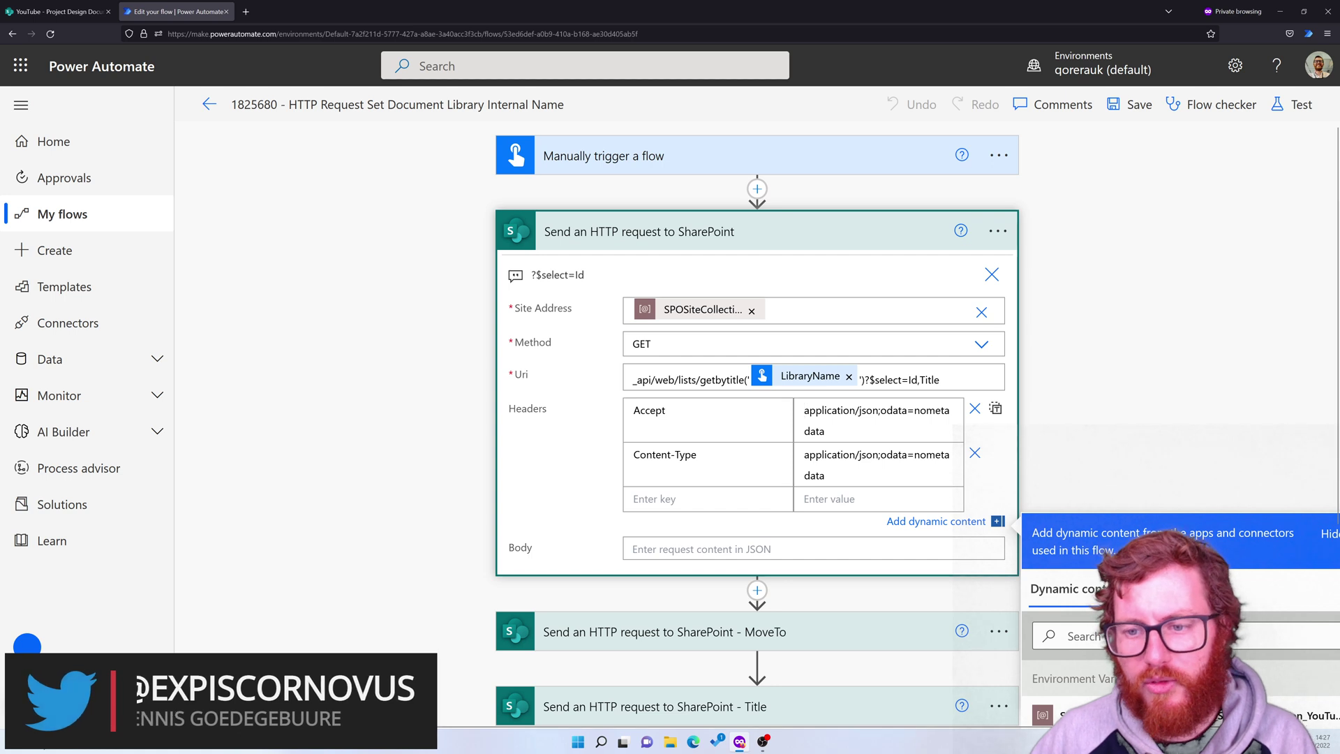
Step: Collapse the first request, then review and collapse the MoveTo request that moves the root folder to NewUrl
left_click(868, 235)
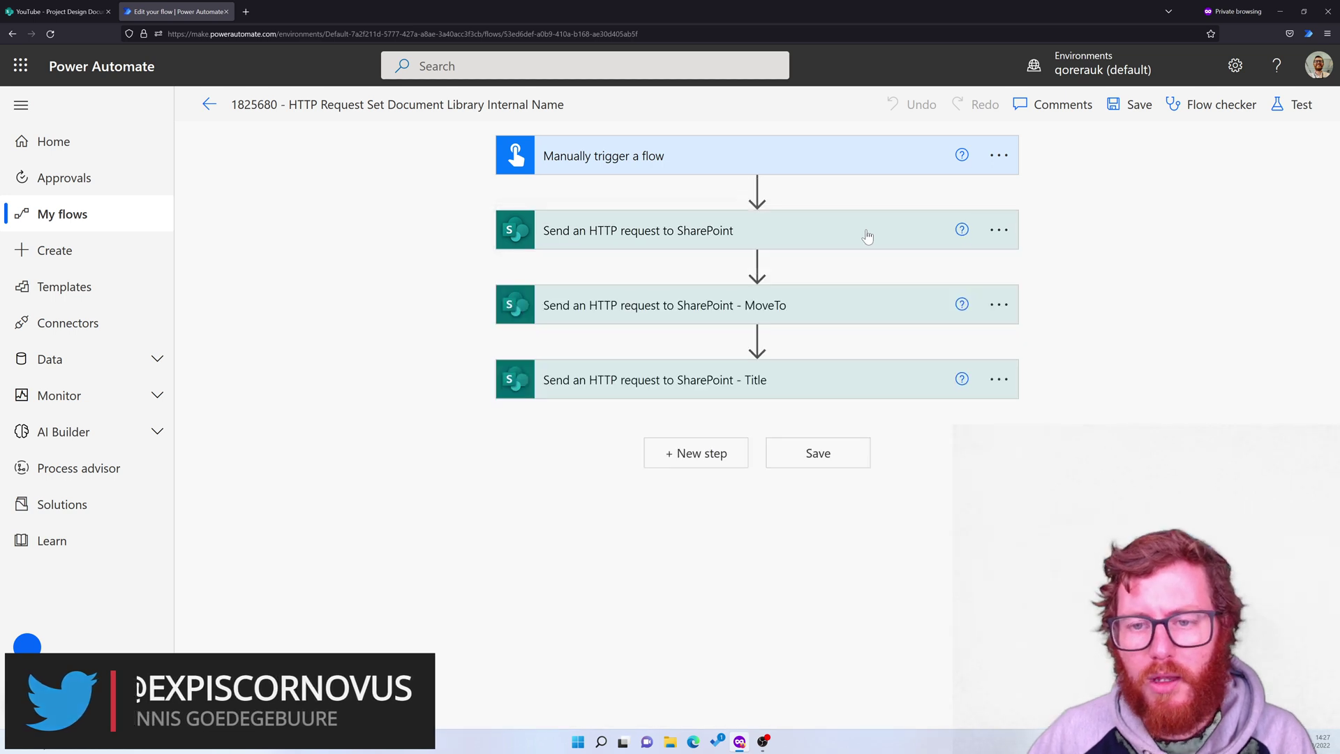
left_click(820, 302)
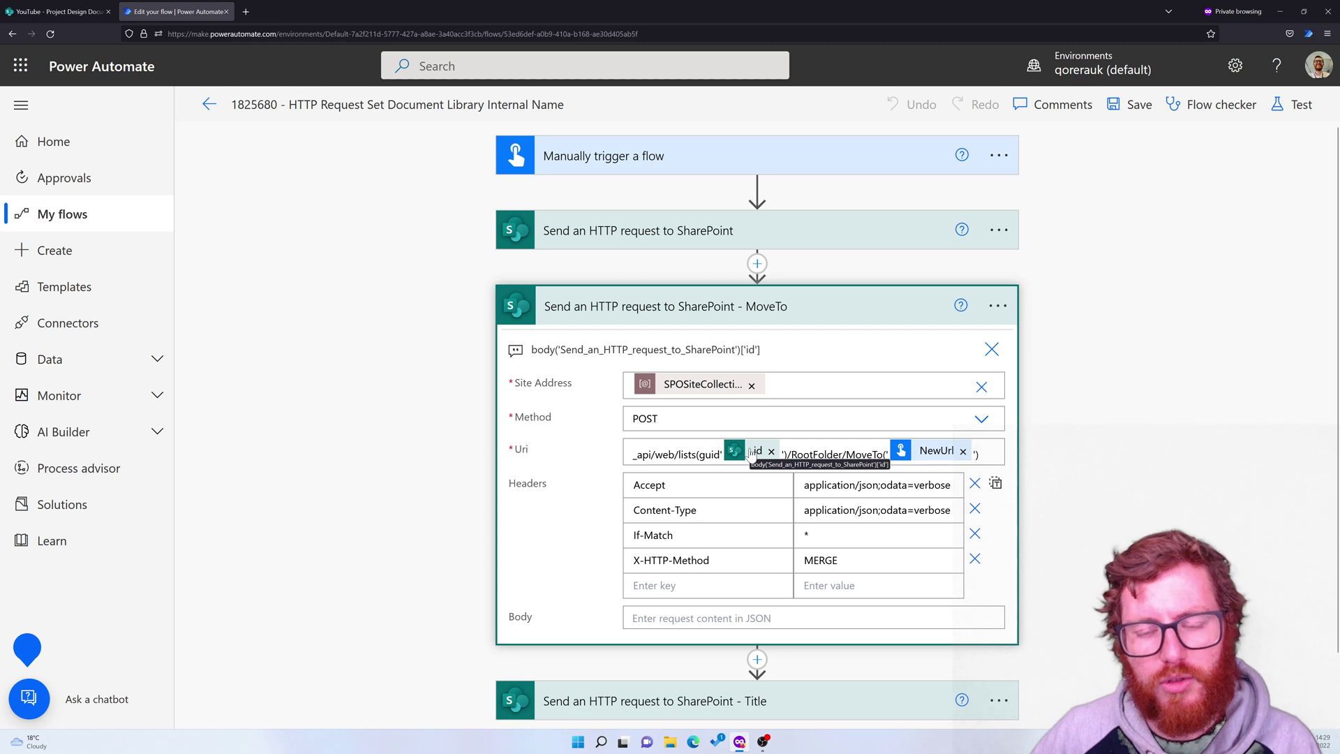
left_click(752, 317)
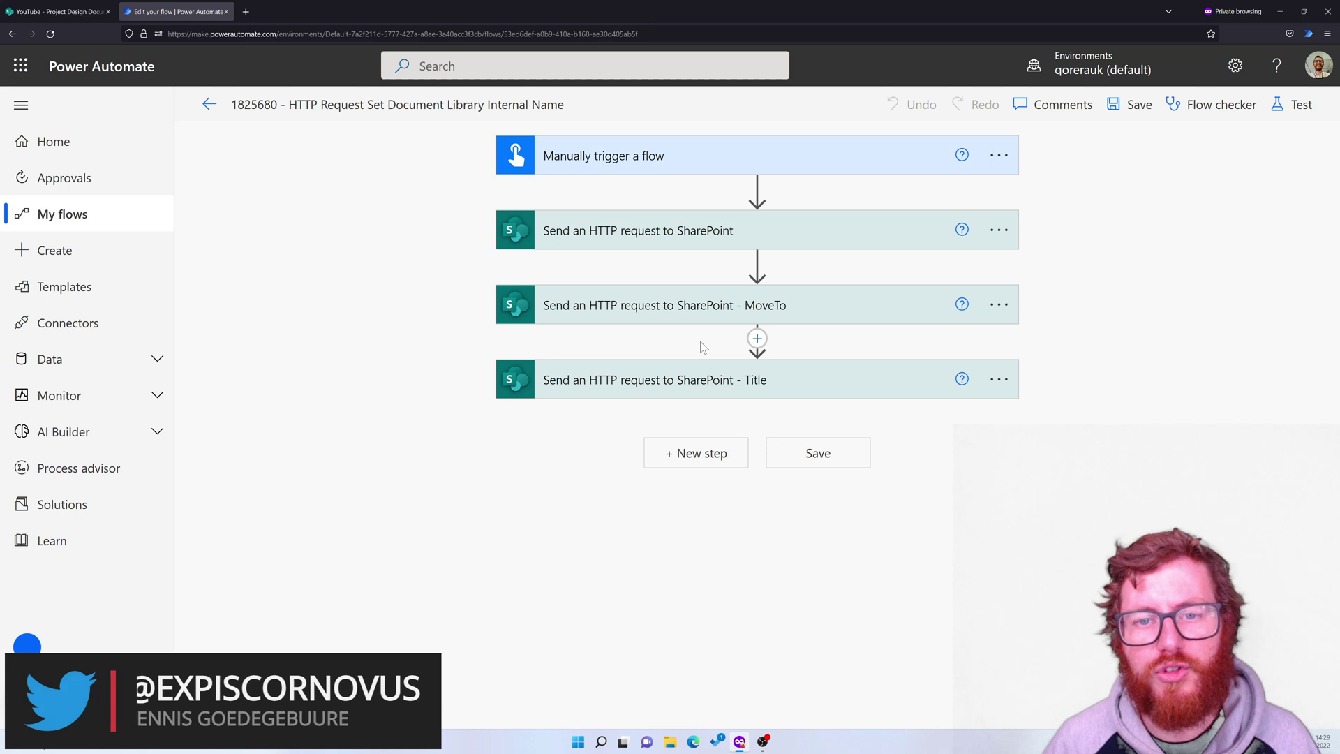
left_click(701, 388)
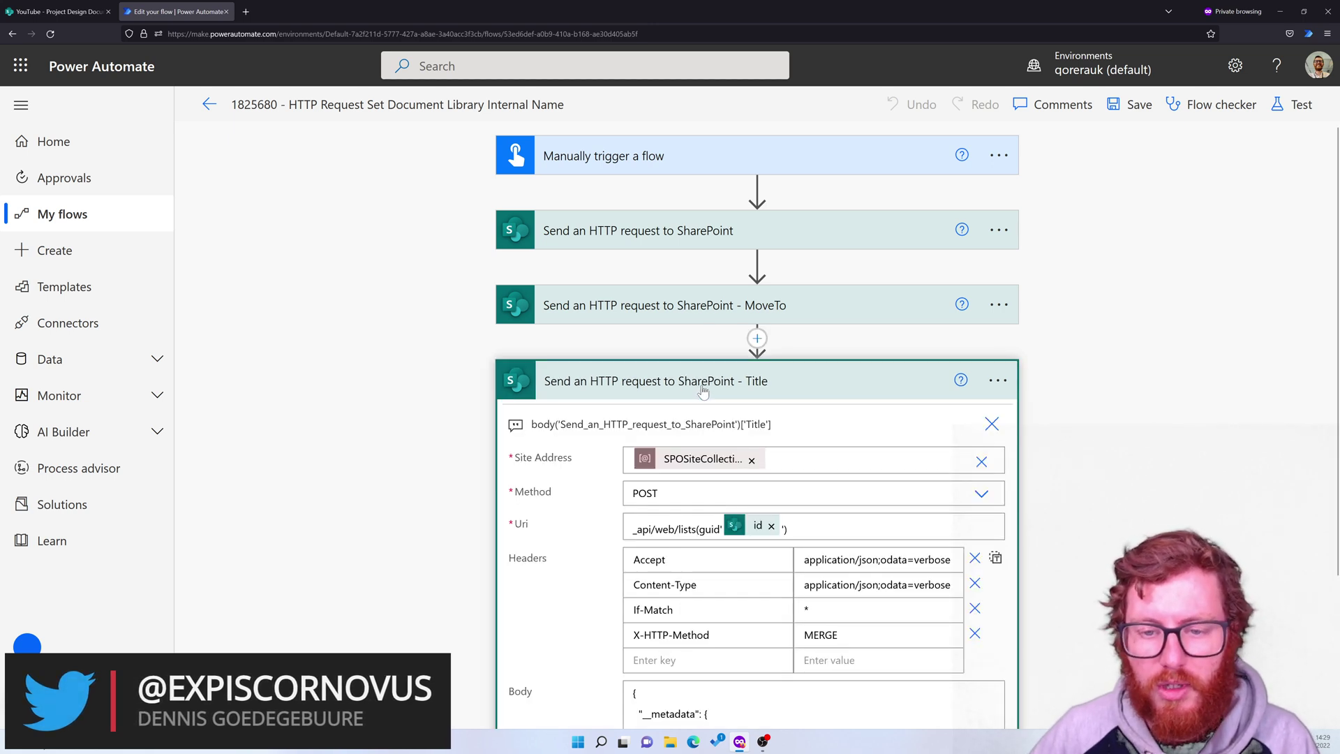
scroll(437, 417, "down", 2)
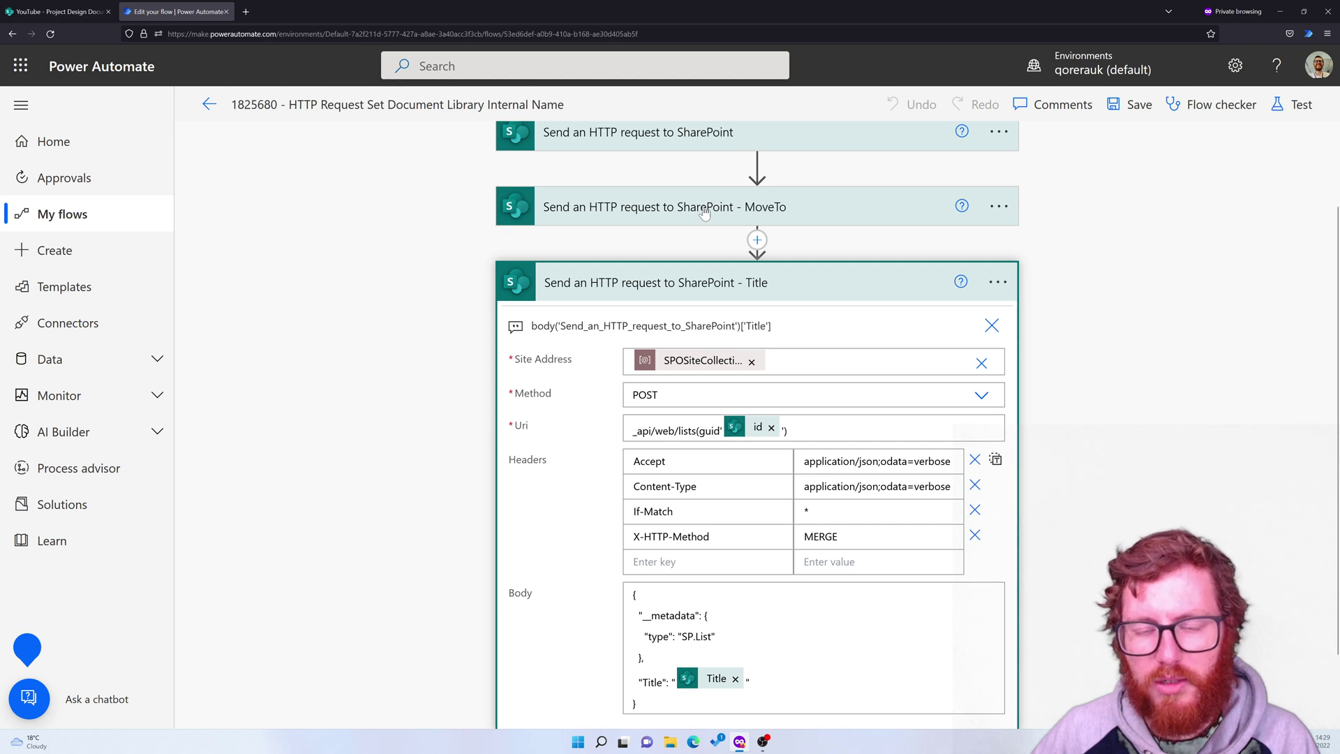
scroll(720, 337, "down", 2)
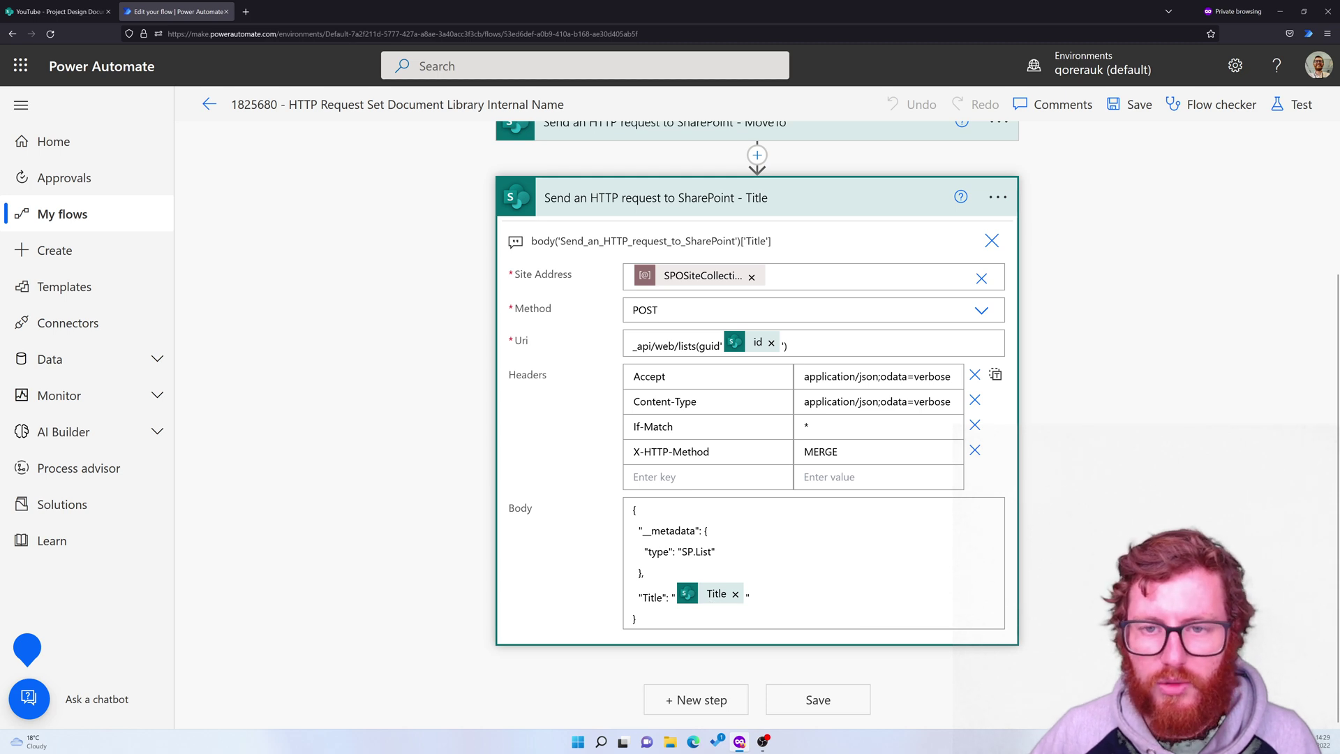
scroll(732, 429, "up", 2)
scroll(731, 429, "down", 2)
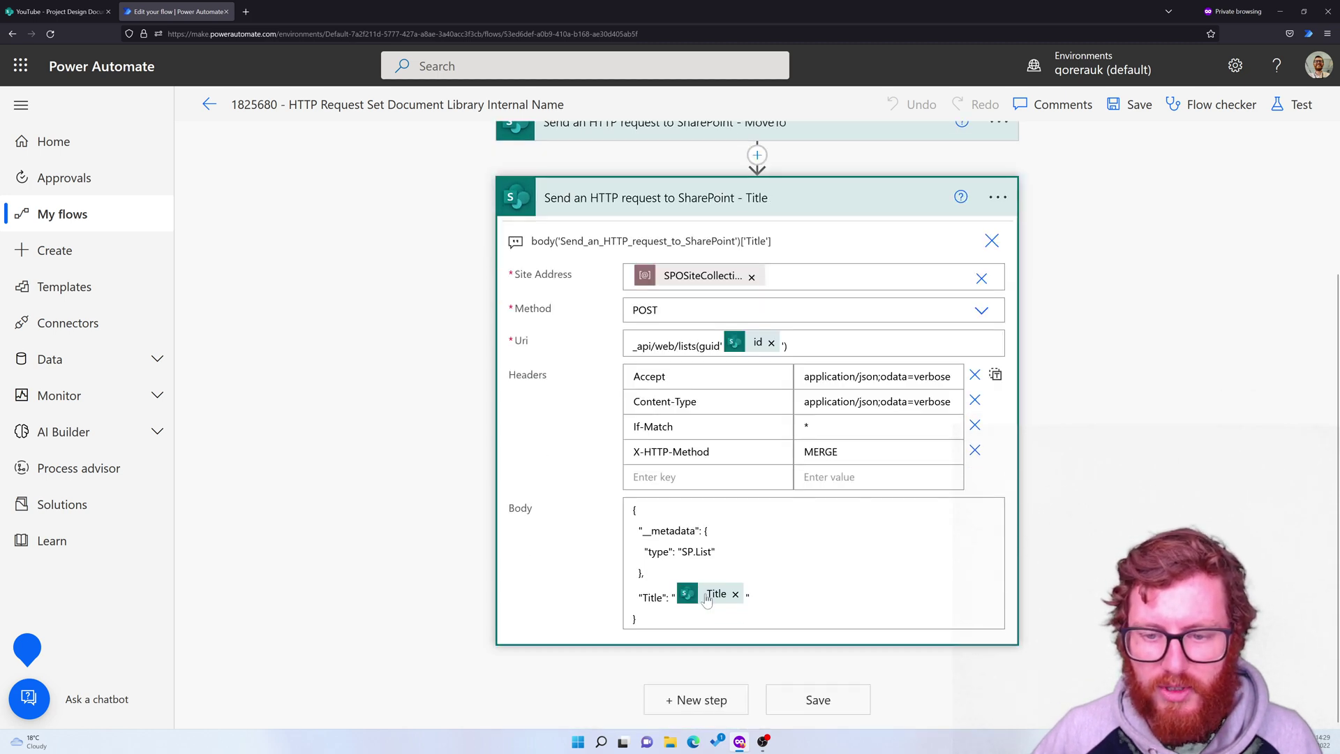
scroll(706, 599, "up", 3)
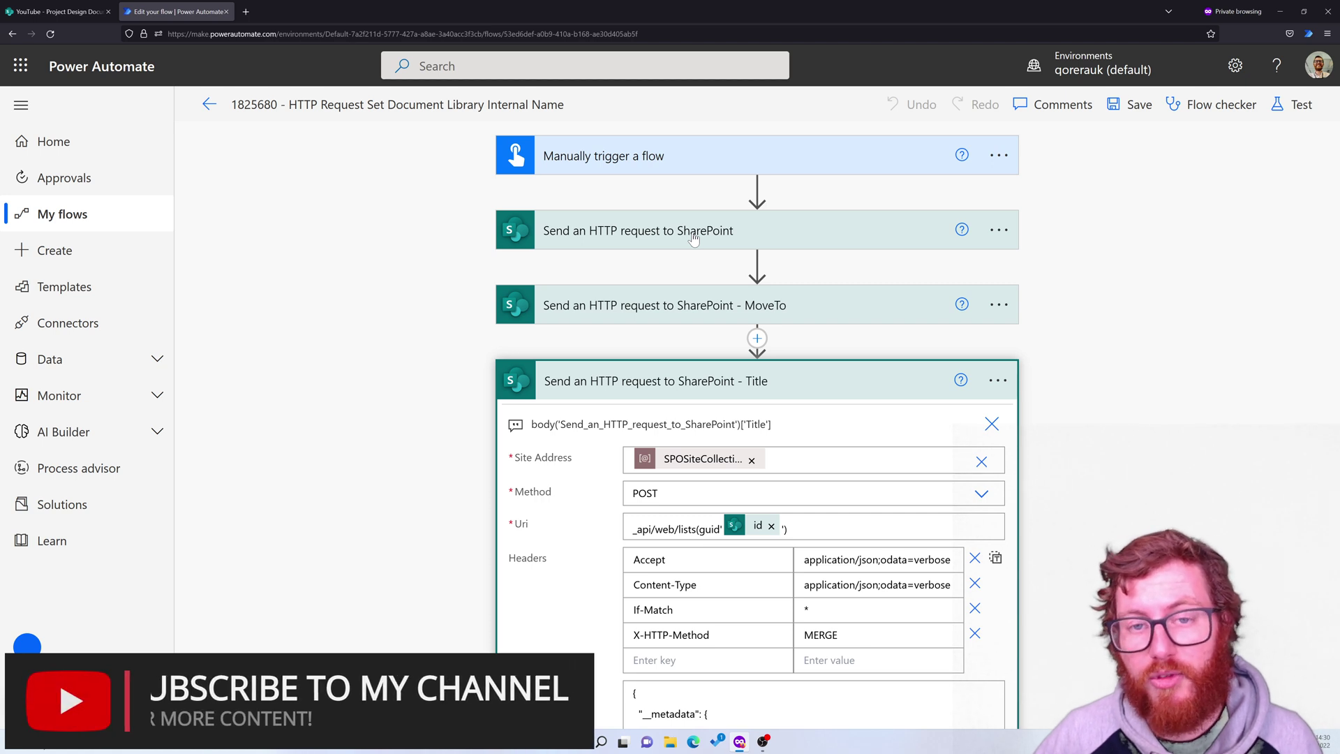
scroll(693, 384, "down", 3)
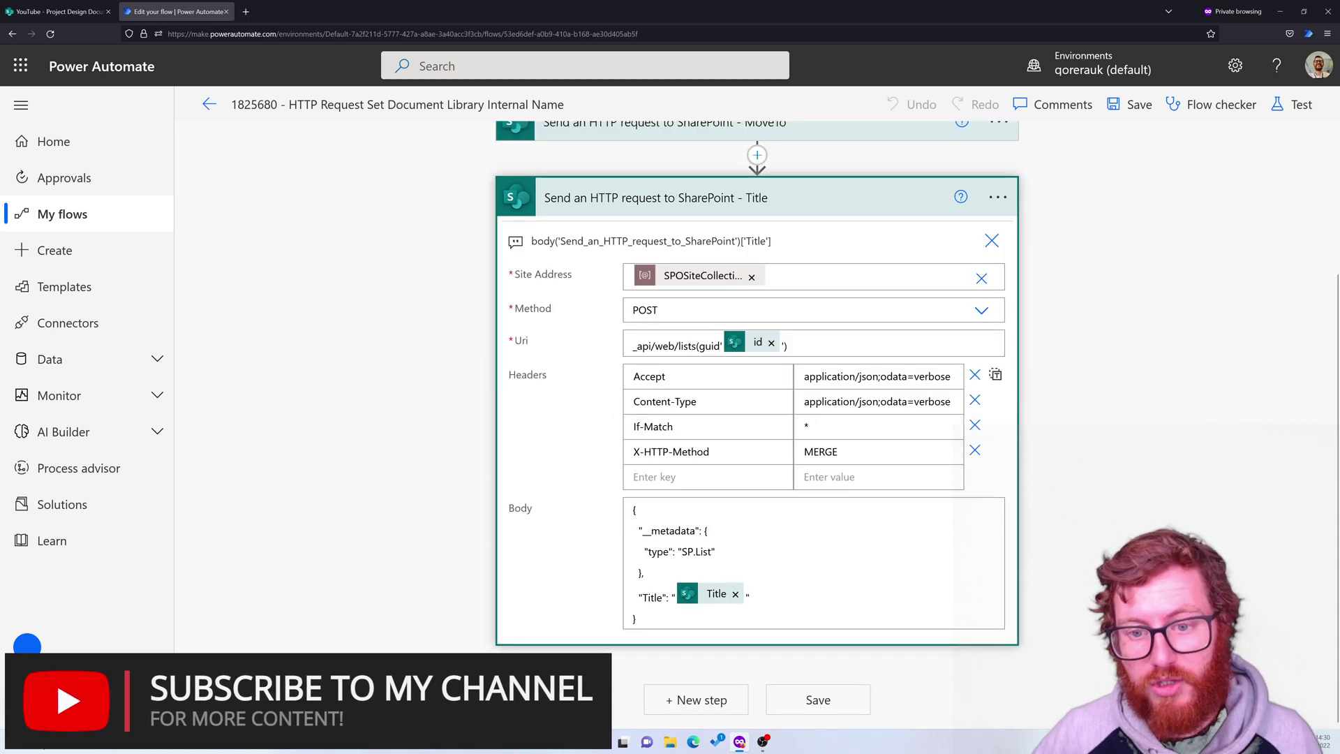